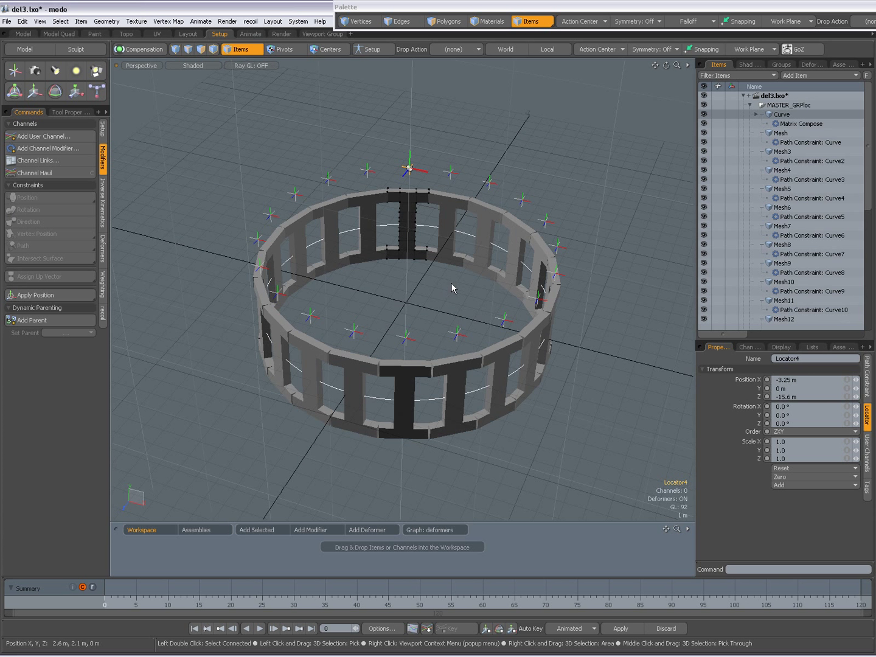
Step: Try sliding the Mesh19 segment along the curve by setting Path Constraint: Curve18's Path Offset to 0.6 and 0.885, and undo the changes
click(406, 202)
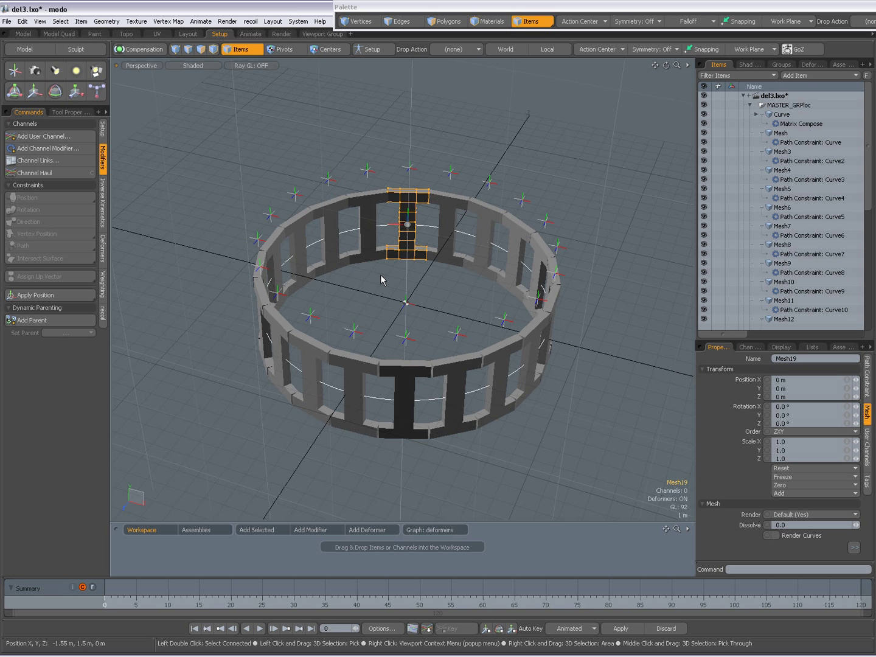
key(Delete)
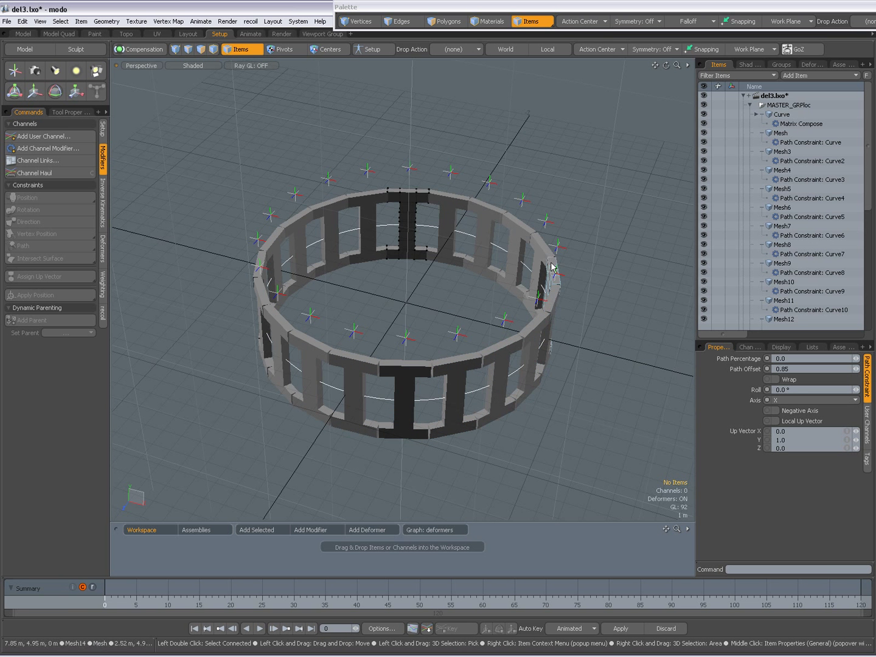
click(413, 200)
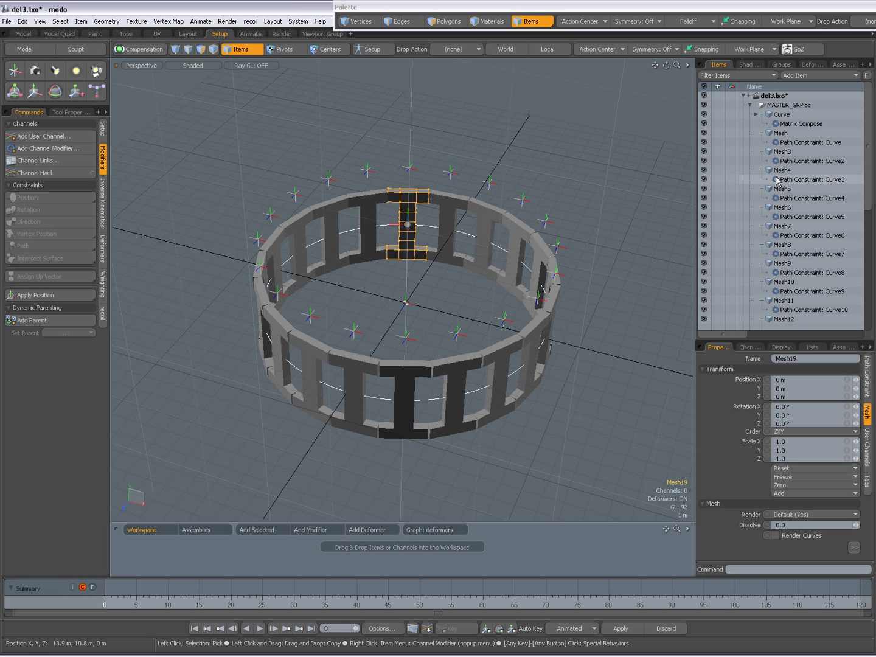
scroll(776, 179, down, 5)
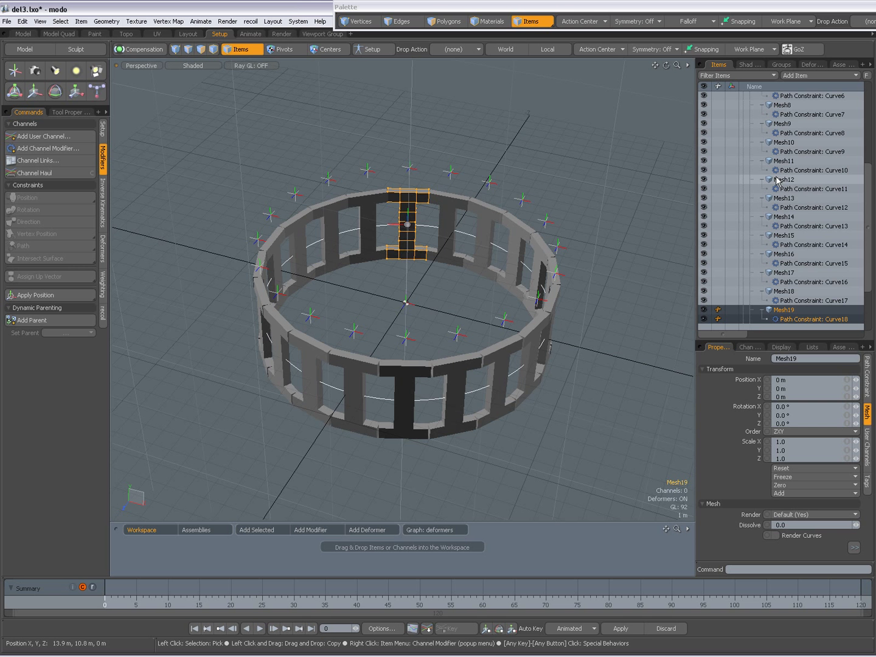
click(795, 320)
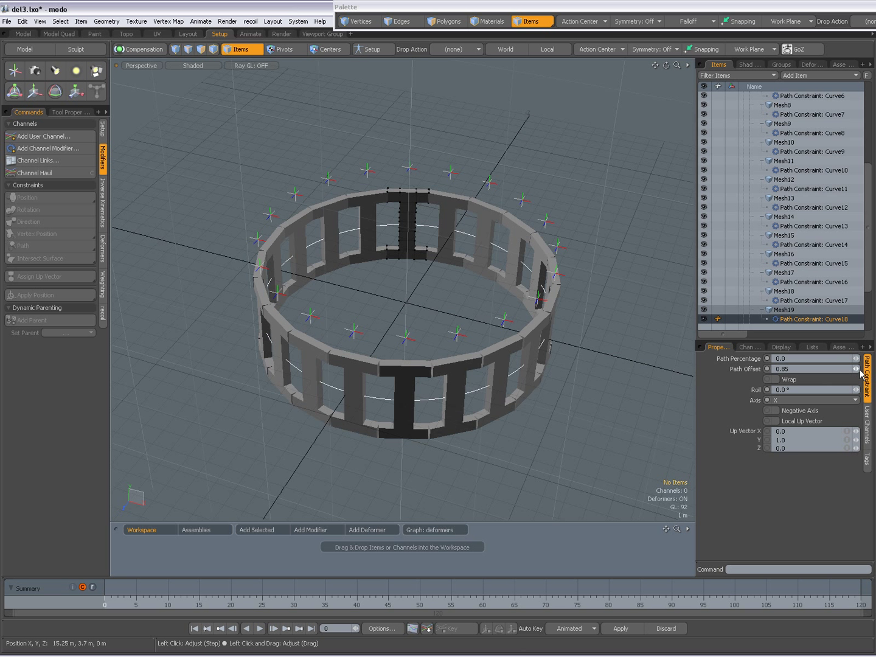
drag(860, 373, 857, 373)
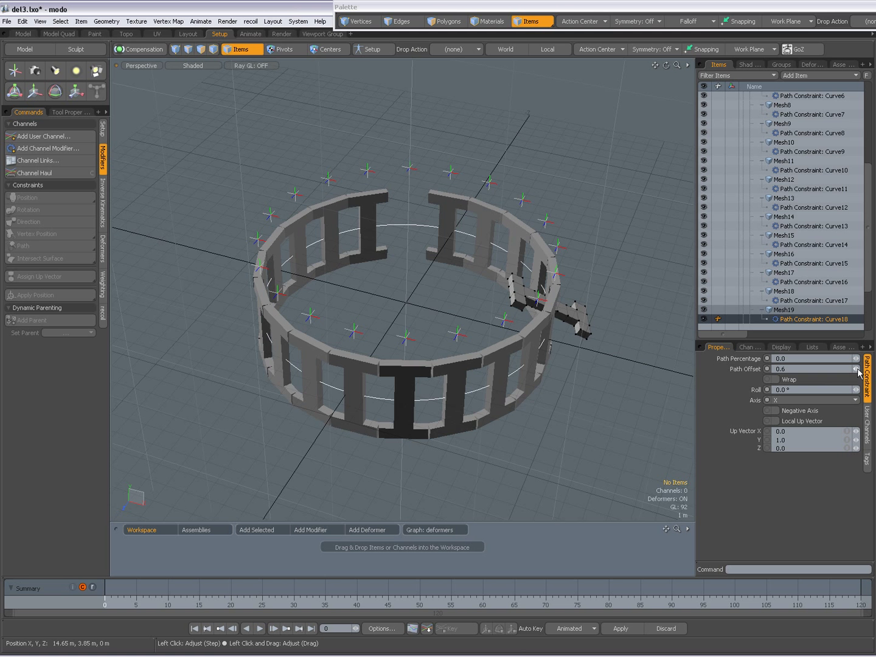
drag(858, 373, 857, 372)
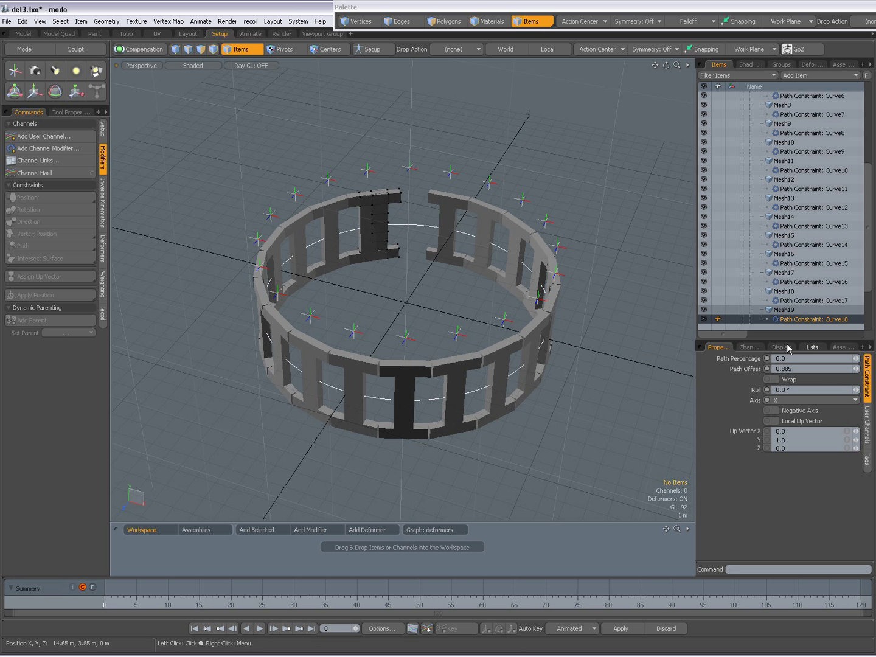
click(489, 303)
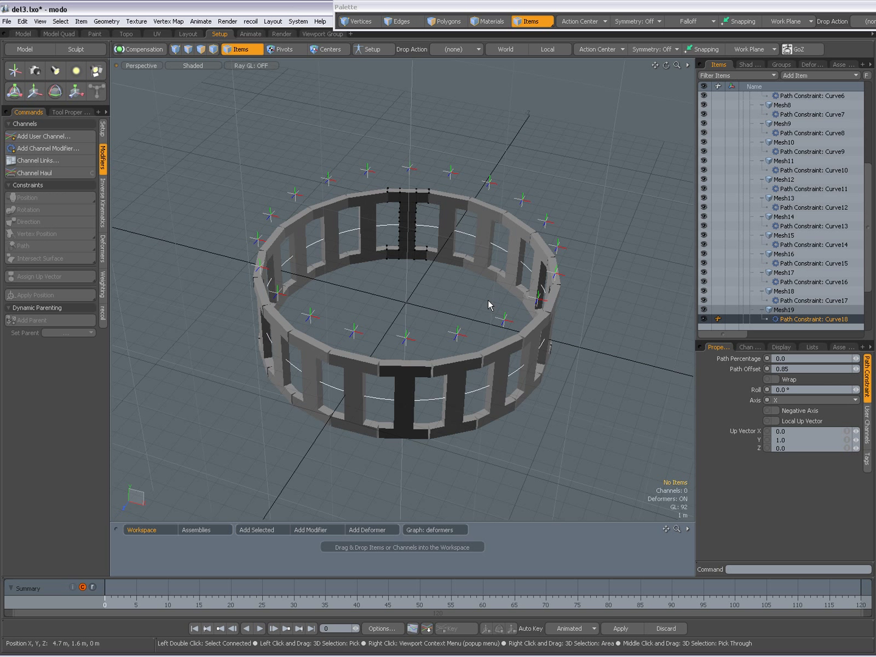
Step: Inspect segments Mesh18 and Mesh16 and the Locator4 control above the ring, and locate Locator4 in the item hierarchy
click(444, 214)
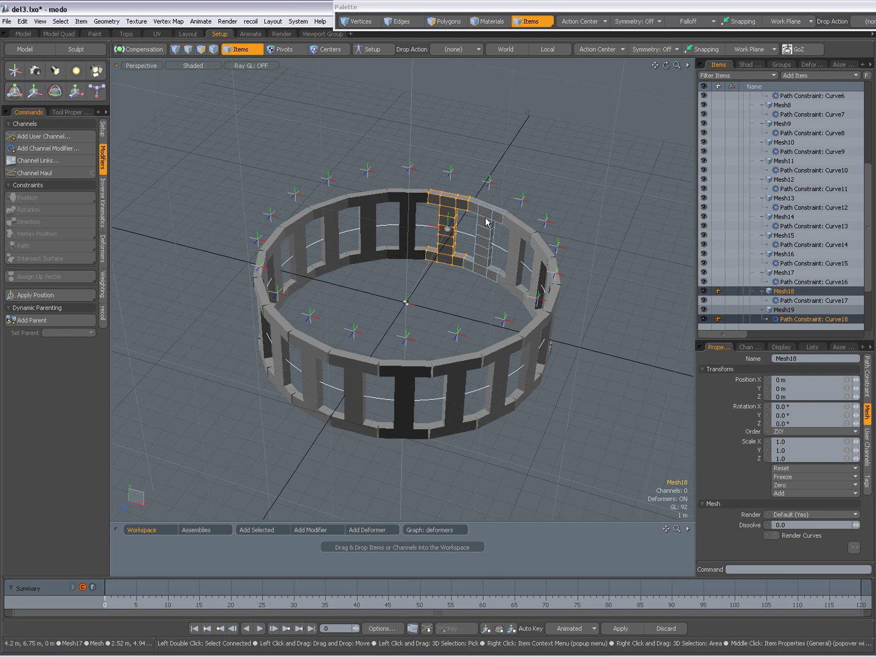
click(514, 233)
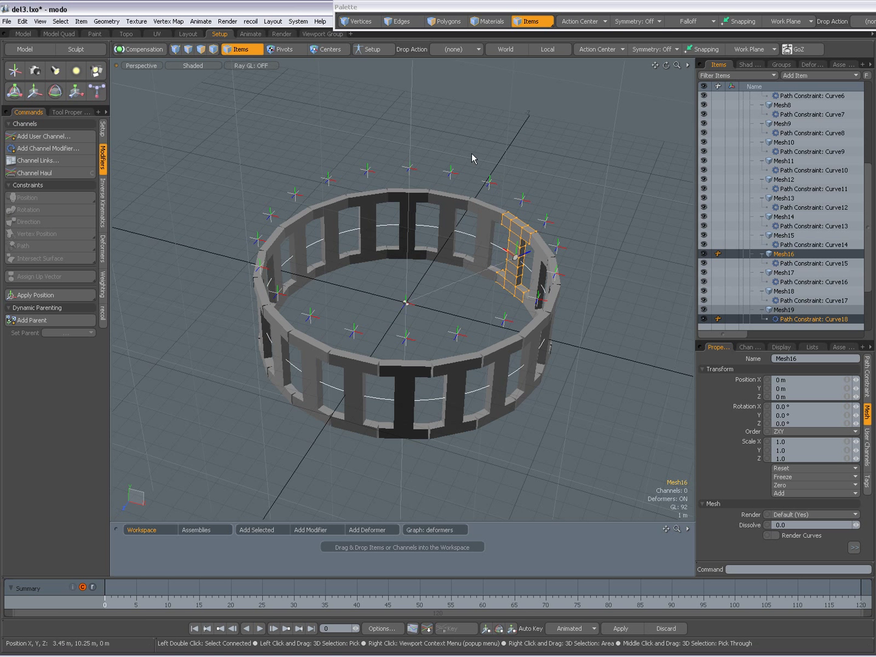
click(408, 171)
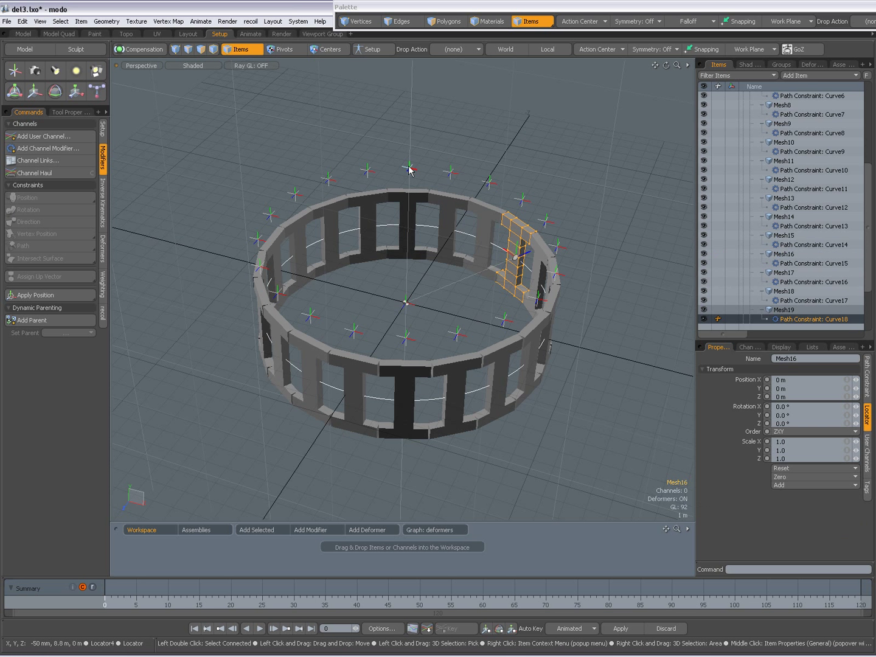
click(567, 176)
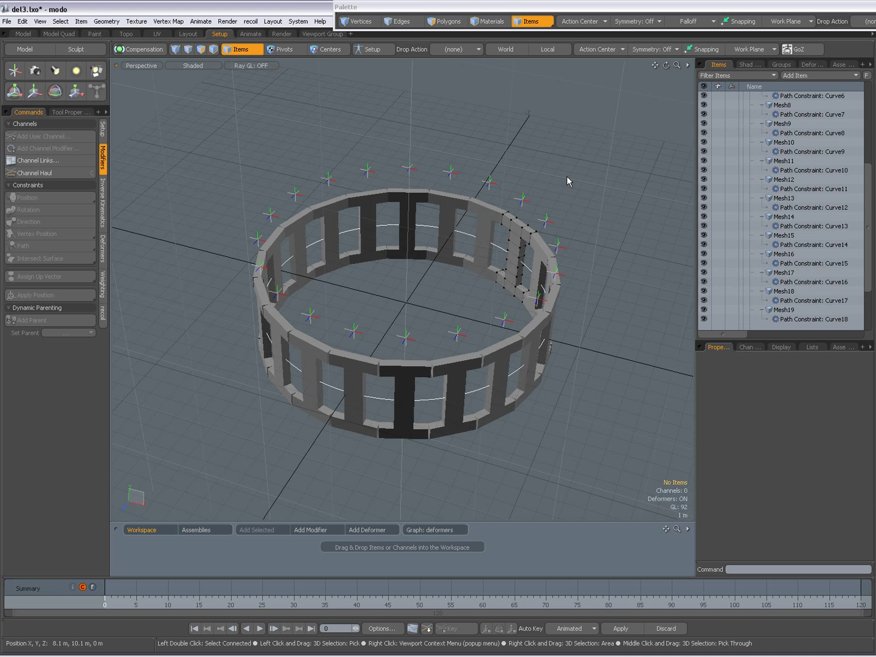
click(409, 171)
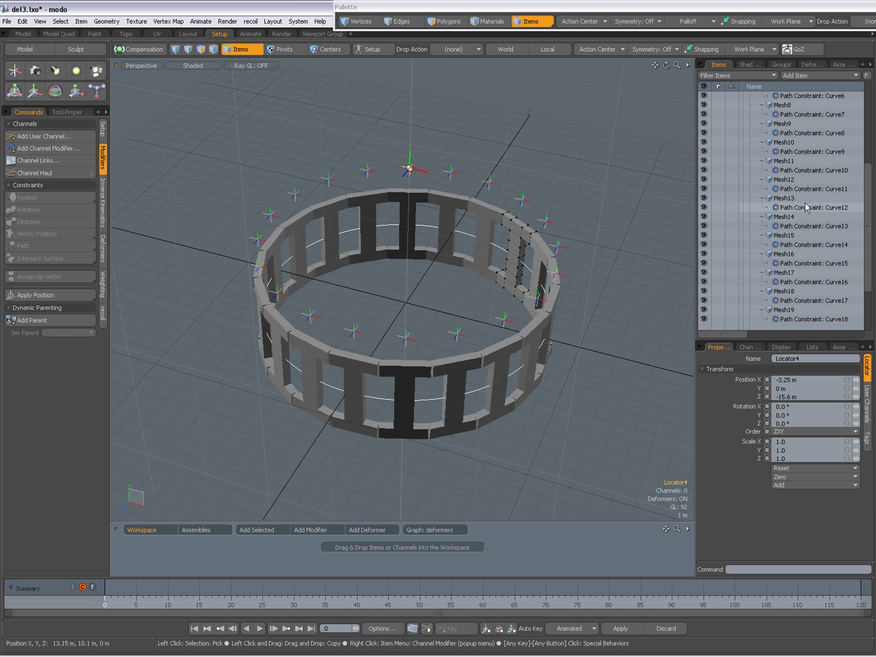
scroll(804, 208, up, 10)
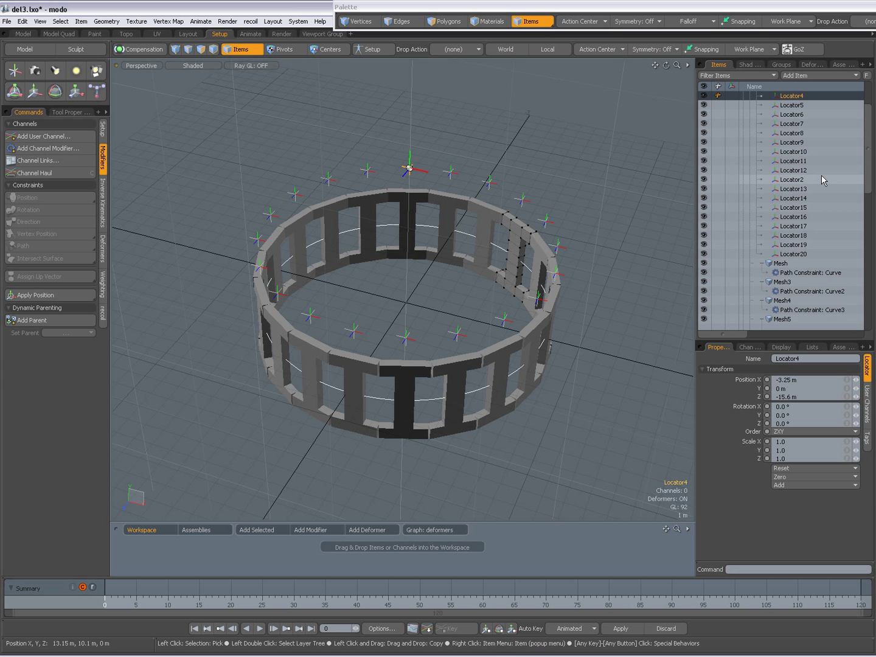
scroll(821, 180, up, 2)
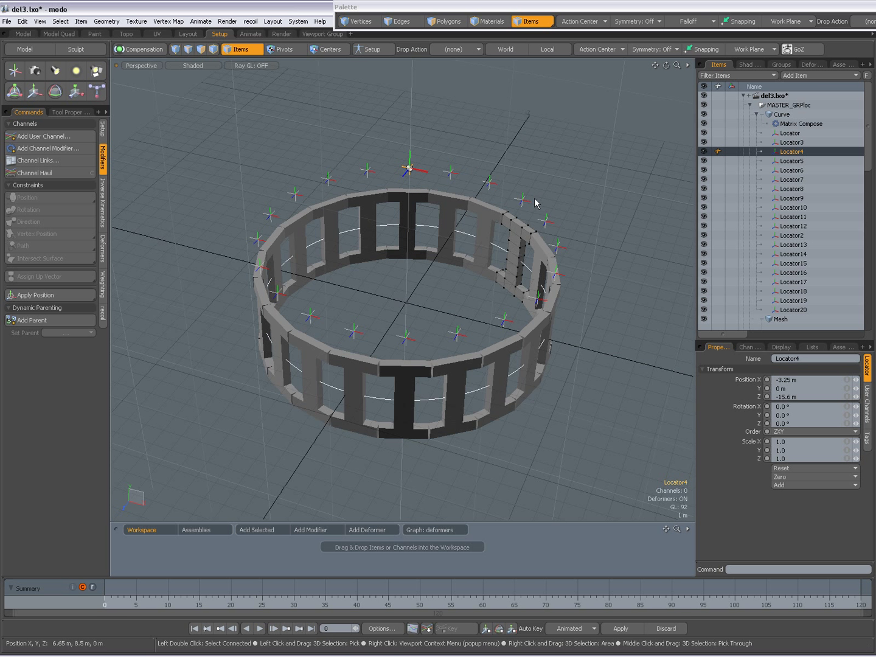
Step: Select the Curve item and examine the locators parented under it by expanding and collapsing its children
click(402, 298)
click(387, 229)
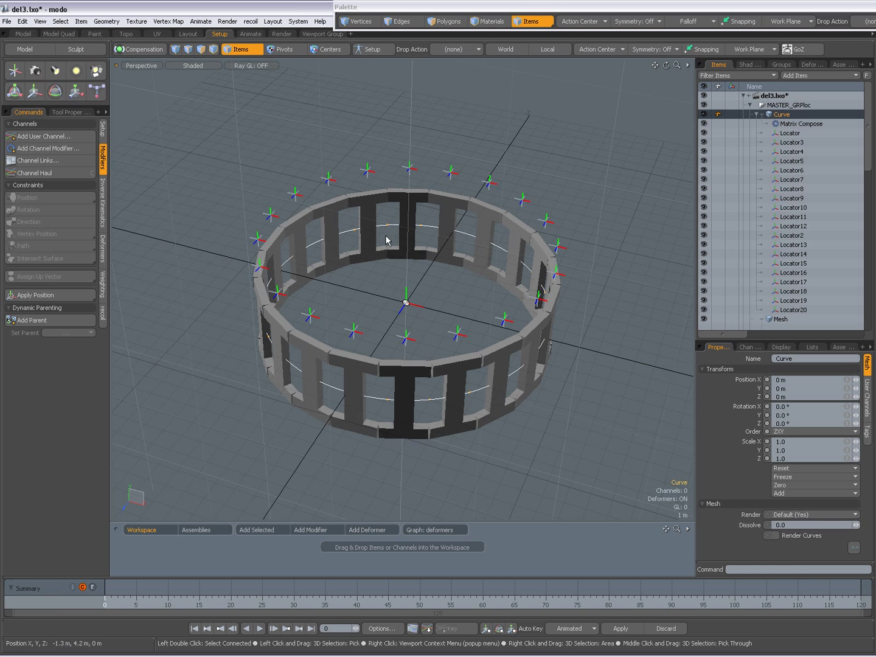
click(757, 115)
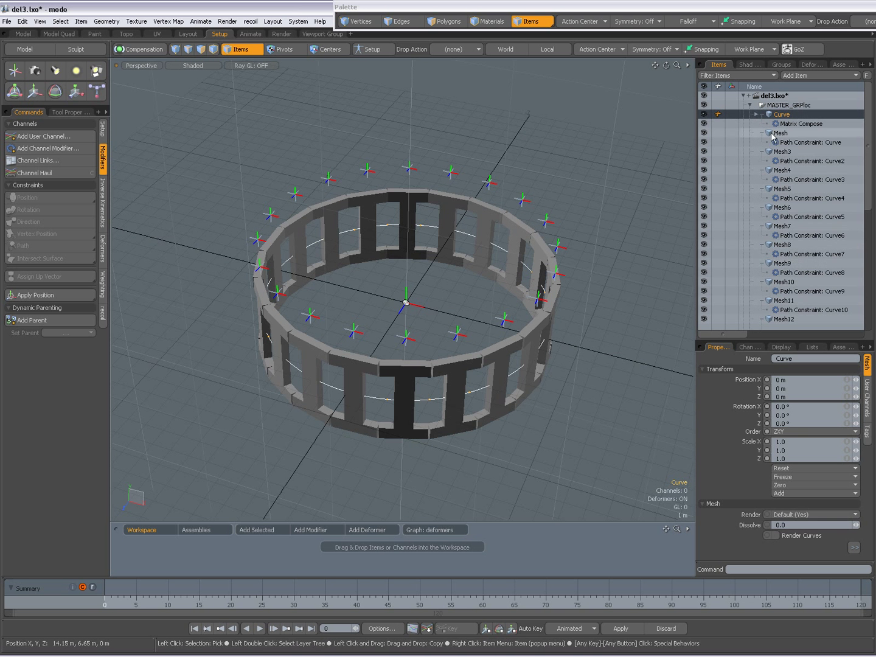
click(757, 116)
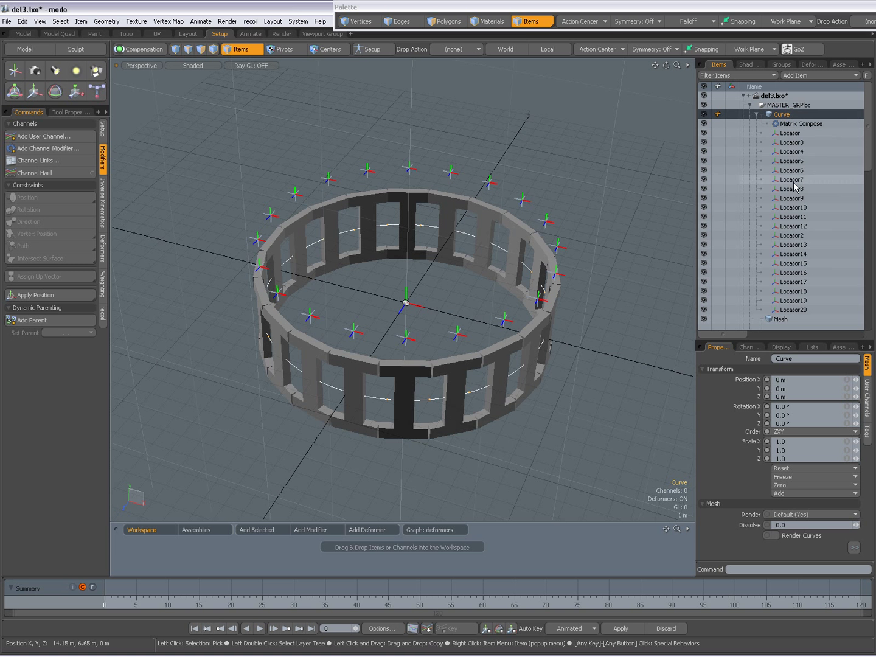
click(757, 115)
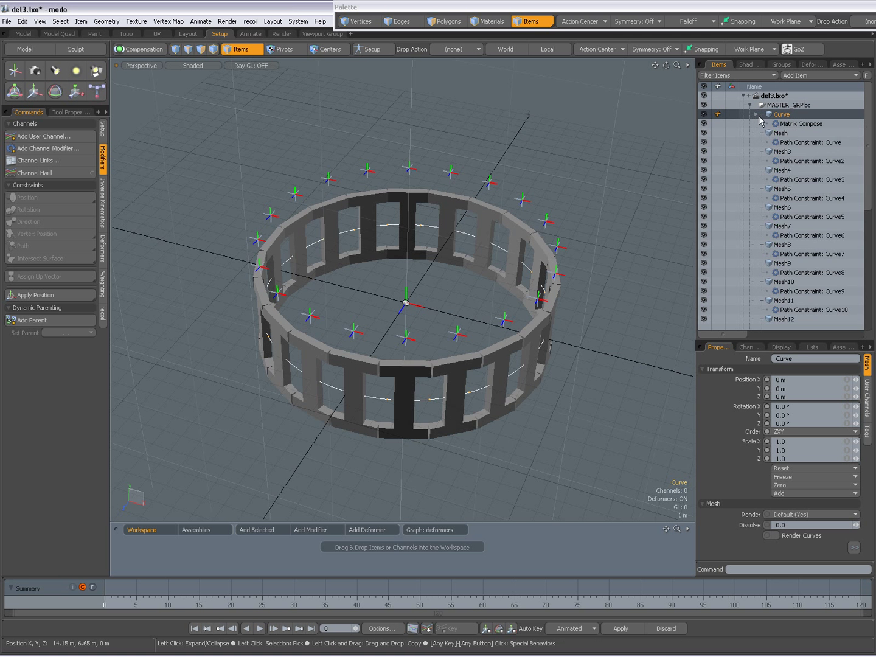
Step: Move the MASTER_GRPloc group to about X -450 mm, Y 150 mm and rotate it to about X 52.7°, Y 58.5°
click(784, 105)
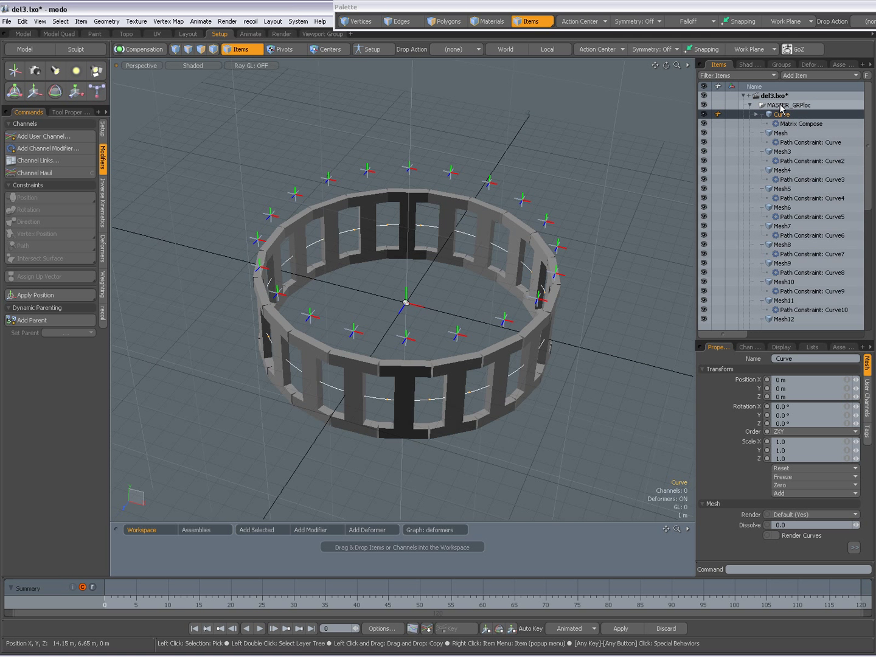
scroll(466, 282, down, 5)
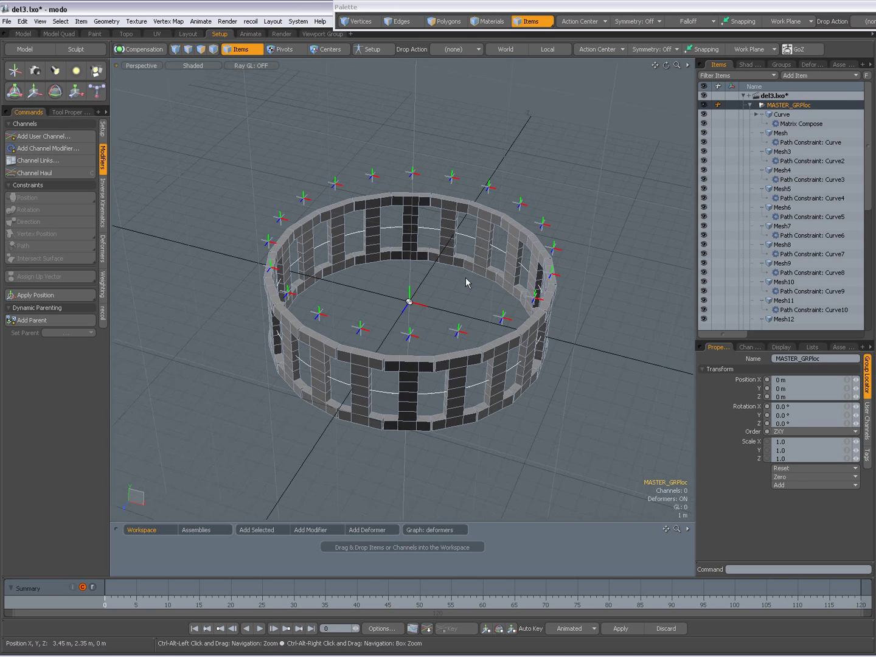
click(750, 105)
key(w)
drag(412, 295, 403, 266)
key(e)
alt+drag(604, 211, 367, 249)
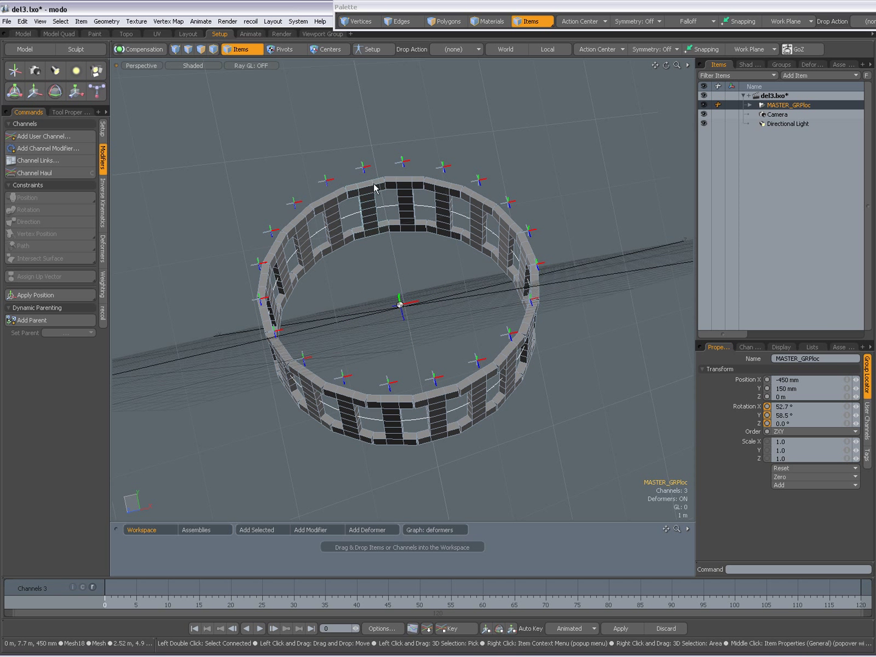
Step: Move Locator3 above the ring to about X -800 mm, Z -16.1 m to reshape the curve
click(364, 168)
alt+drag(365, 170, 538, 315)
key(w)
drag(381, 243, 441, 345)
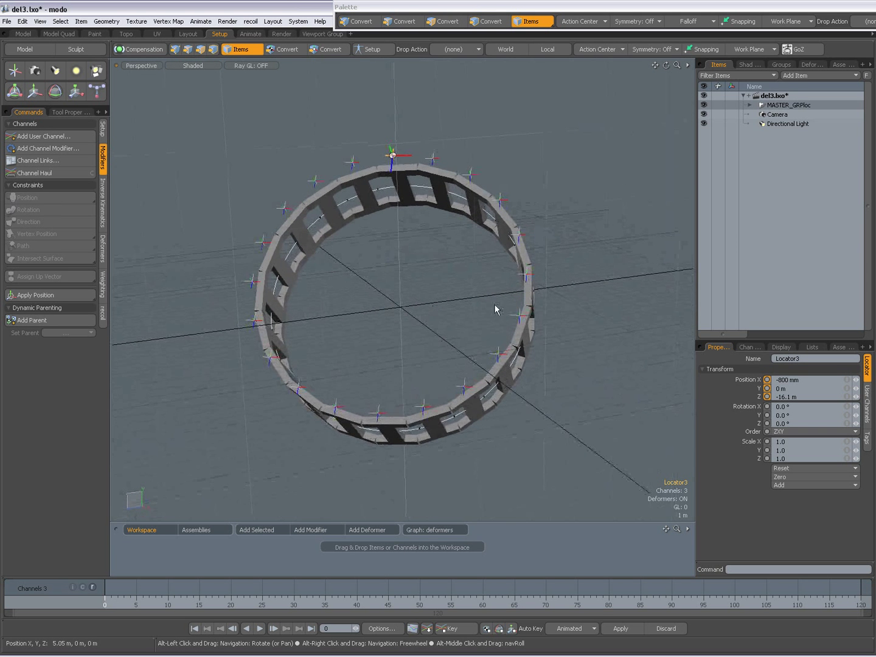
alt+drag(495, 310, 492, 320)
alt+drag(434, 288, 375, 292)
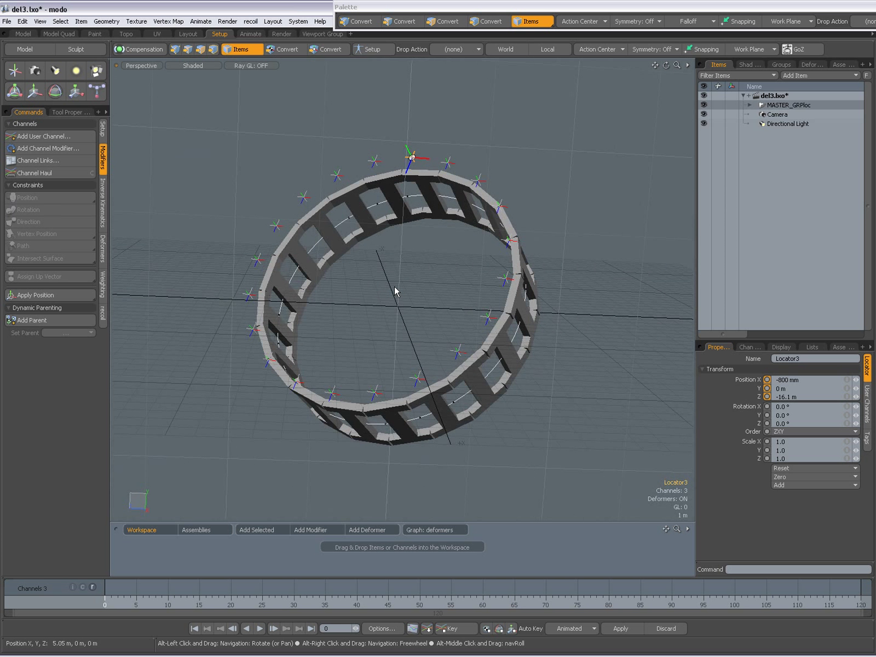
key(alt+Tab)
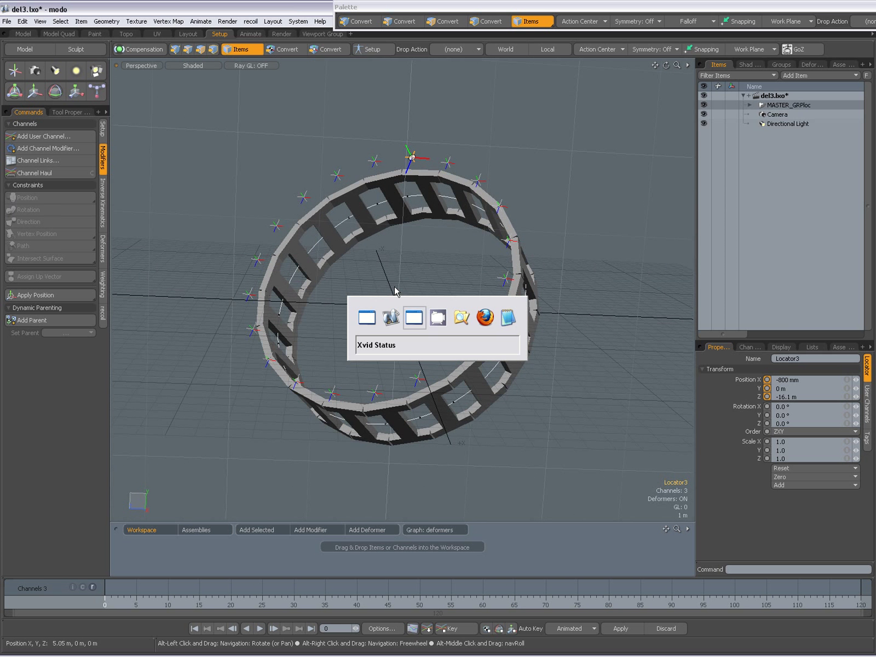